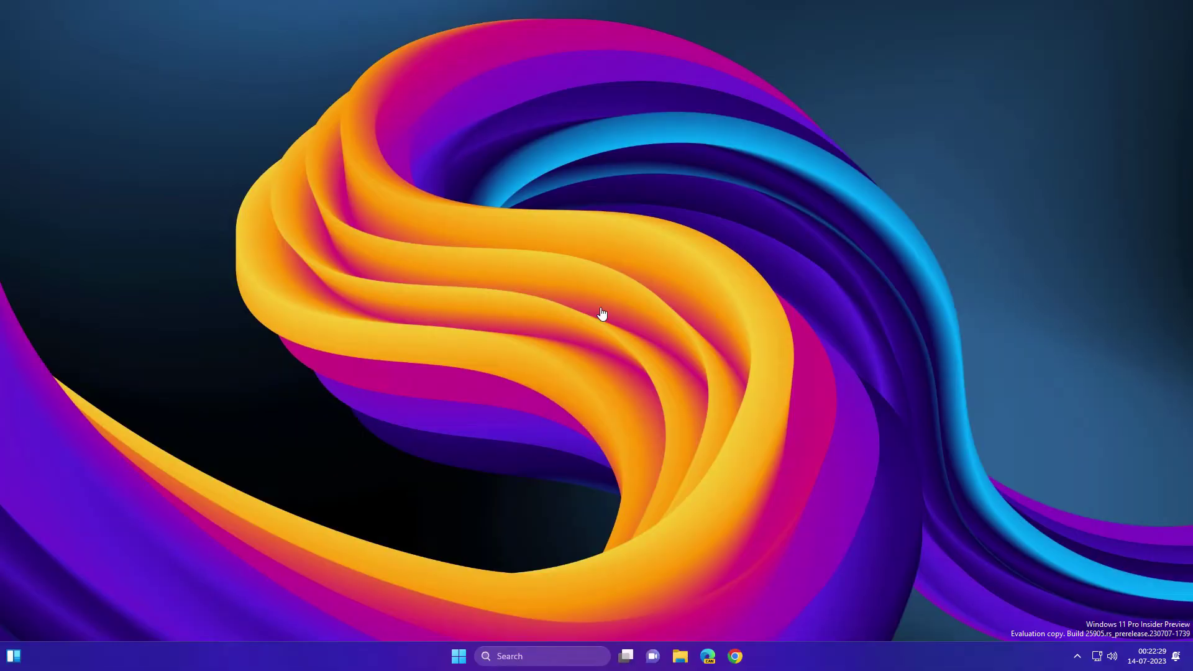
# - Open the Start menu and Windows search to look up the Windows Backup app
pyautogui.rightClick(550, 317)
pyautogui.click(545, 517)
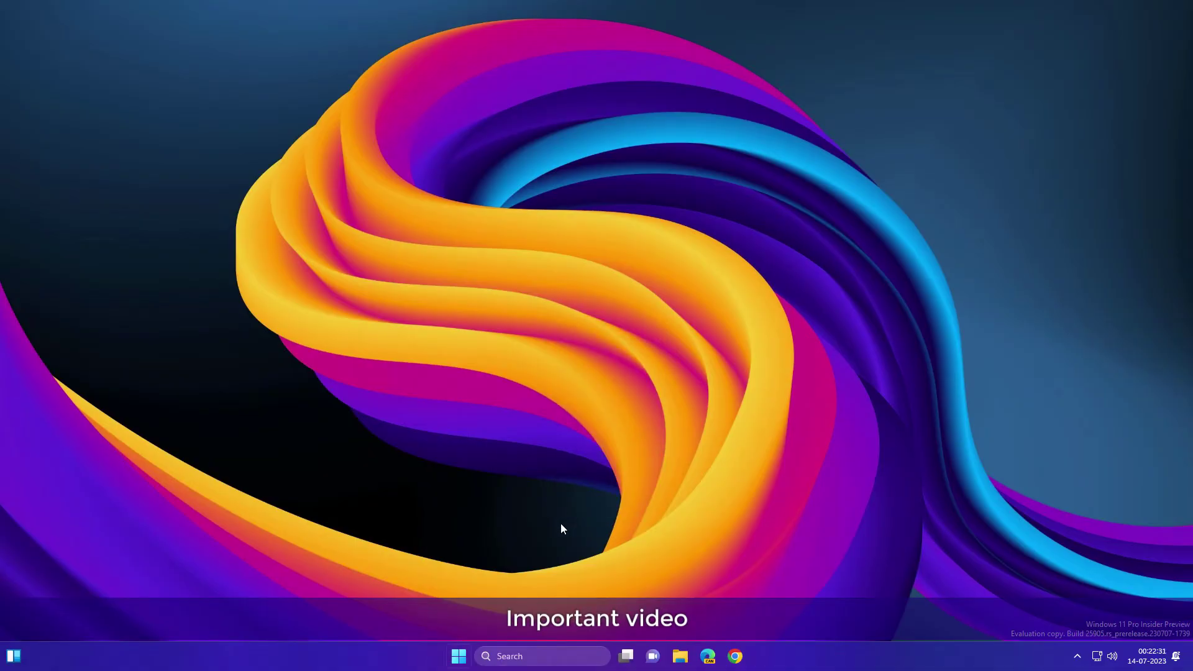
pyautogui.press('super')
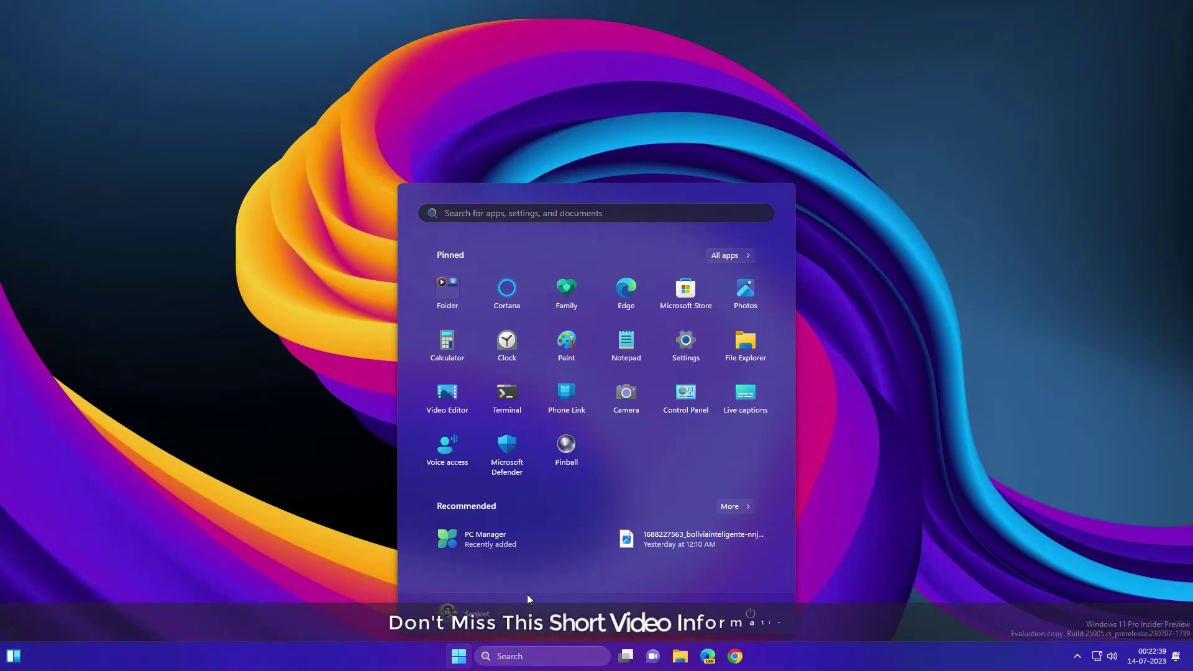
pyautogui.press('super+s')
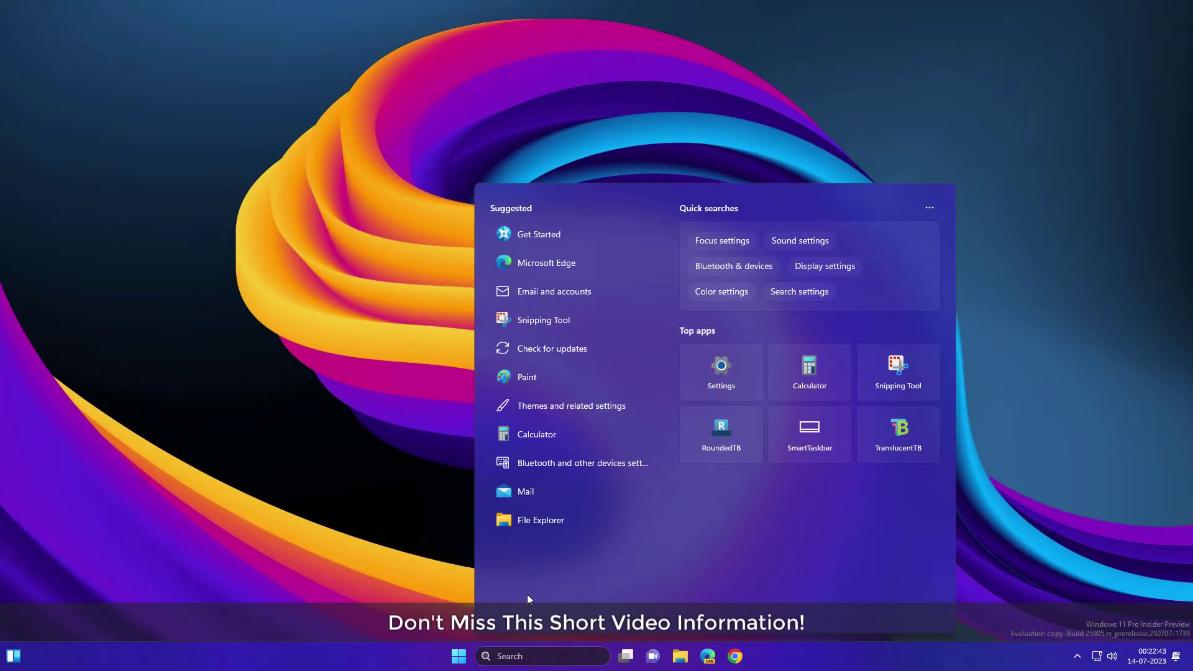
pyautogui.click(522, 657)
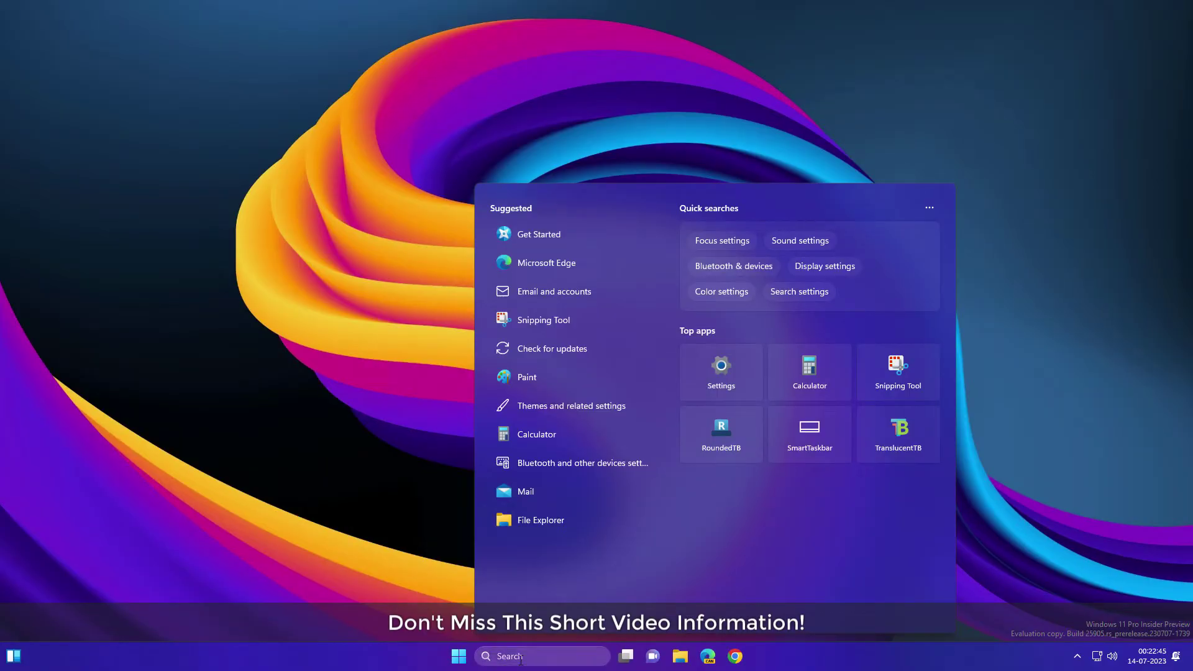
pyautogui.write('windows')
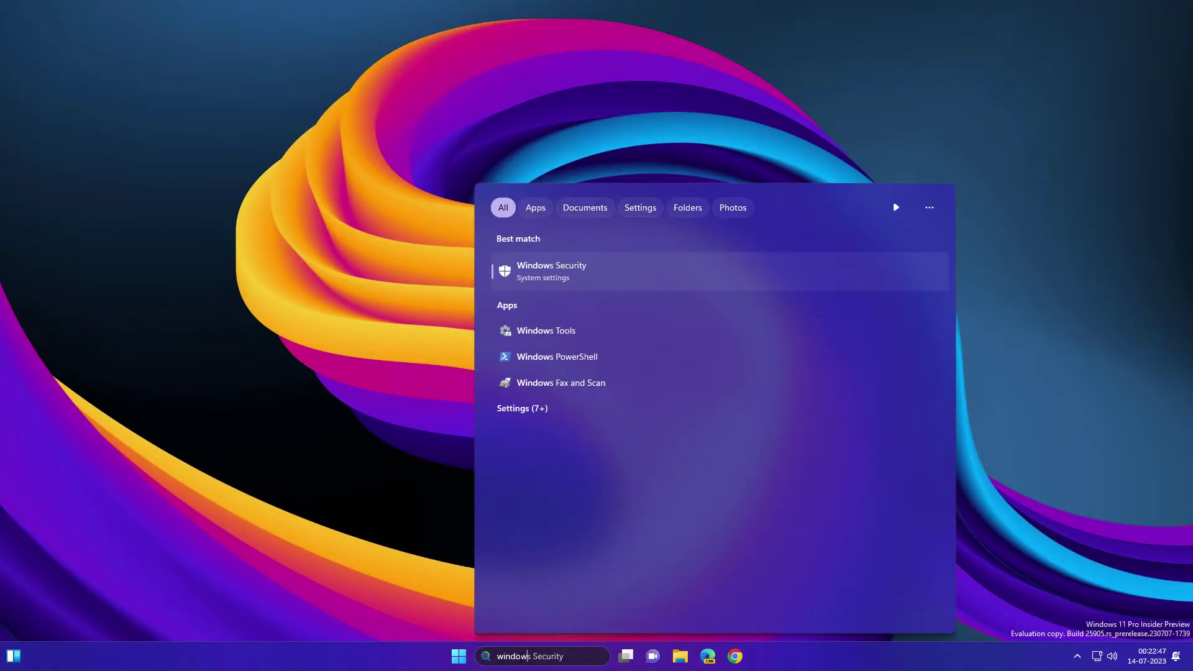
pyautogui.write(' backup')
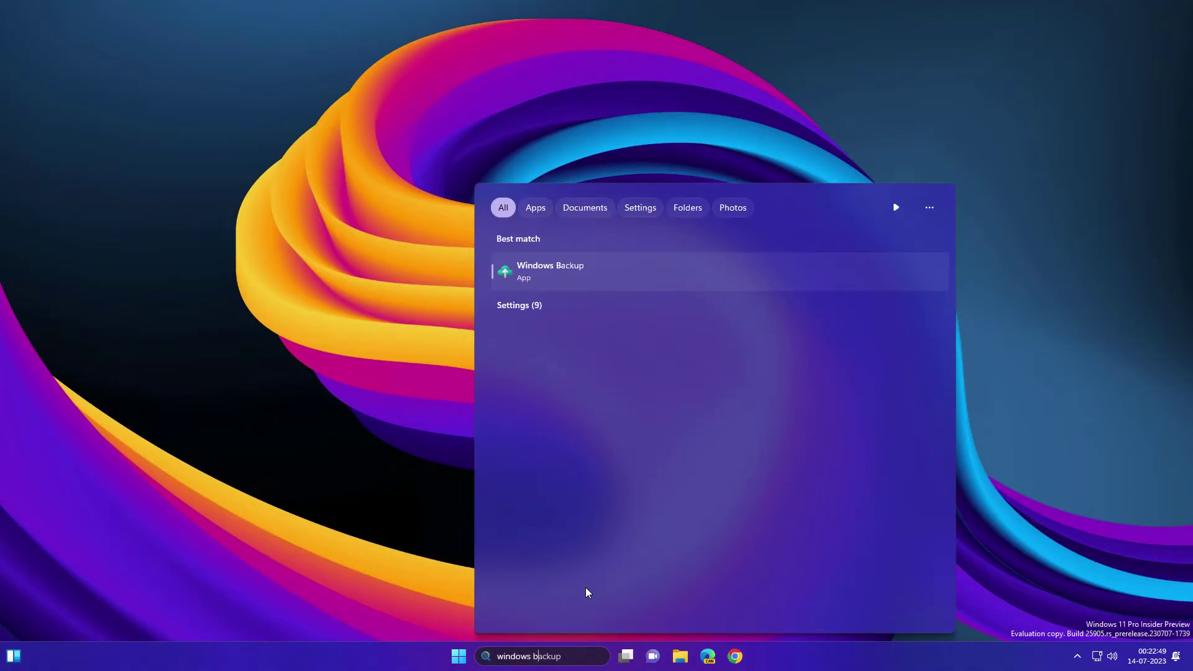
# - Launch Windows Backup, centre its window, and review the Folders and Apps details
pyautogui.click(550, 270)
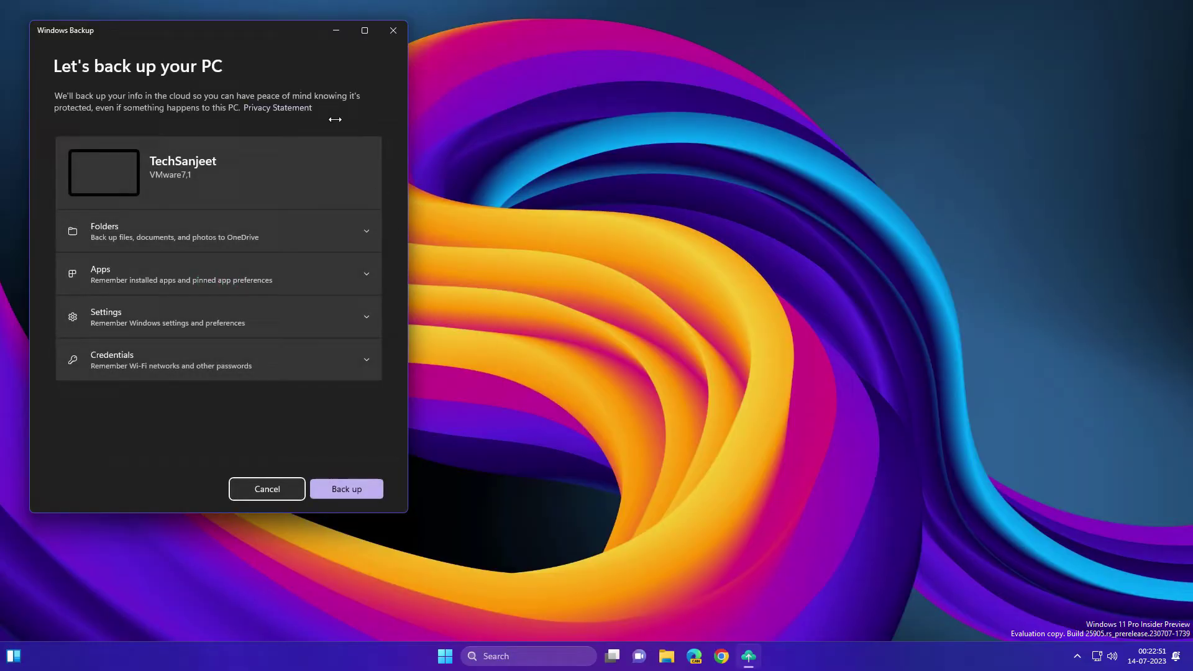
pyautogui.moveTo(275, 29)
pyautogui.mouseDown()
pyautogui.moveTo(428, 78)
pyautogui.moveTo(653, 85)
pyautogui.mouseUp()
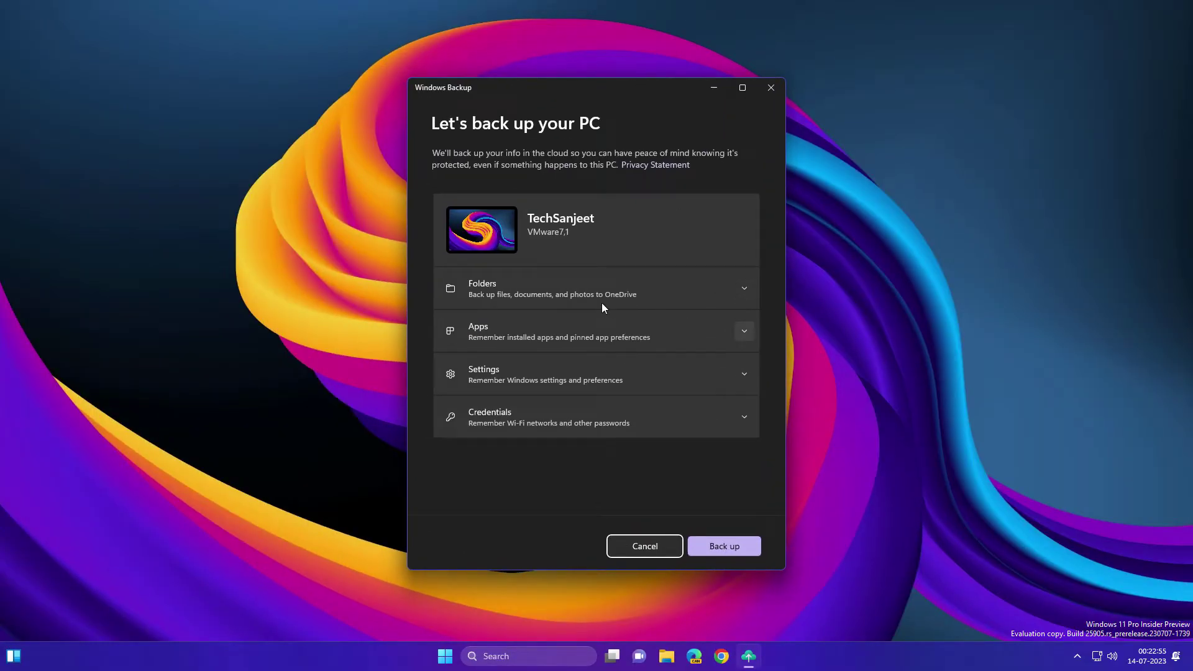
pyautogui.click(743, 288)
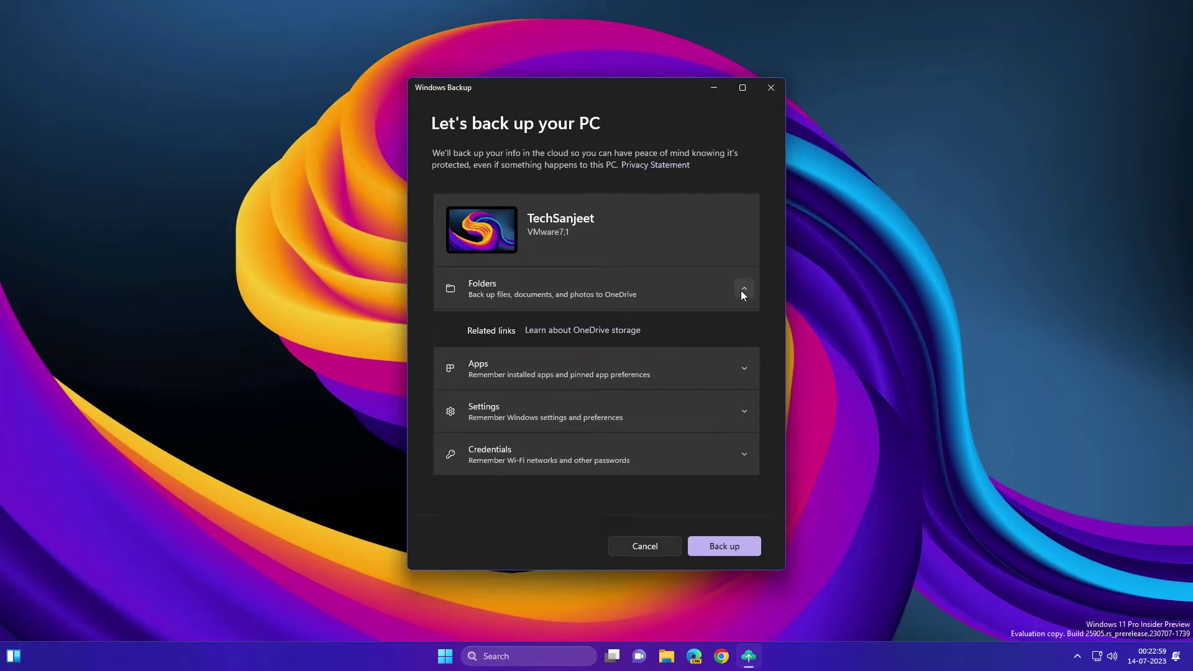
pyautogui.click(743, 290)
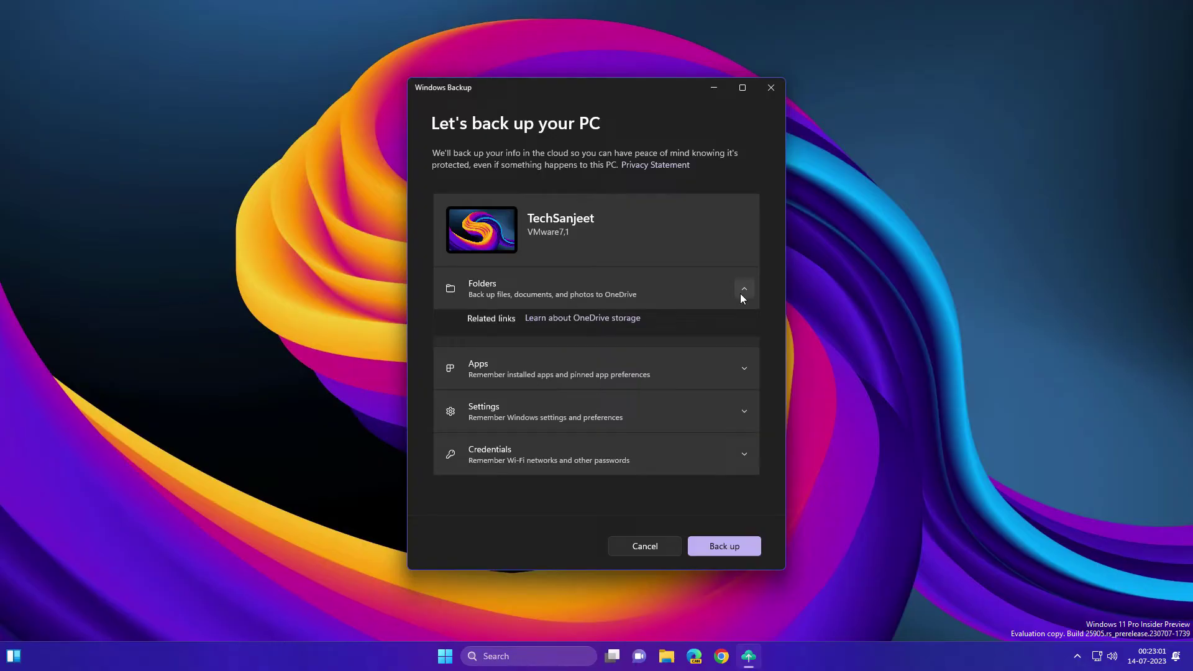
pyautogui.click(745, 329)
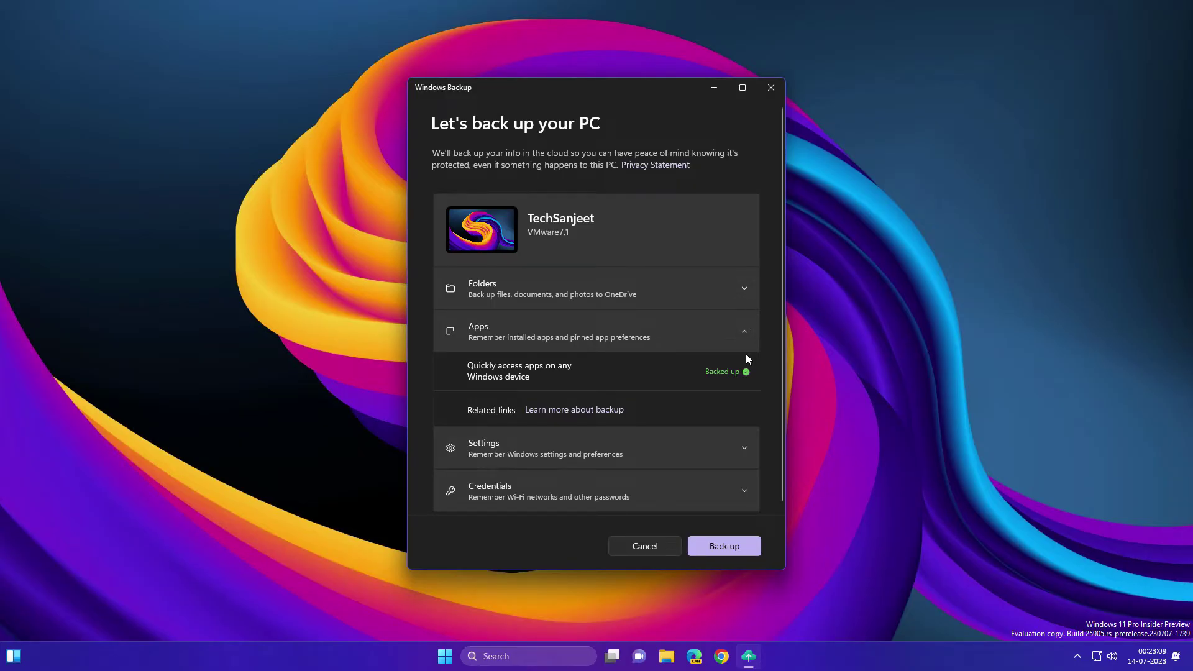
pyautogui.click(745, 330)
# - Review which settings get backed up, then start the PC backup
pyautogui.click(745, 381)
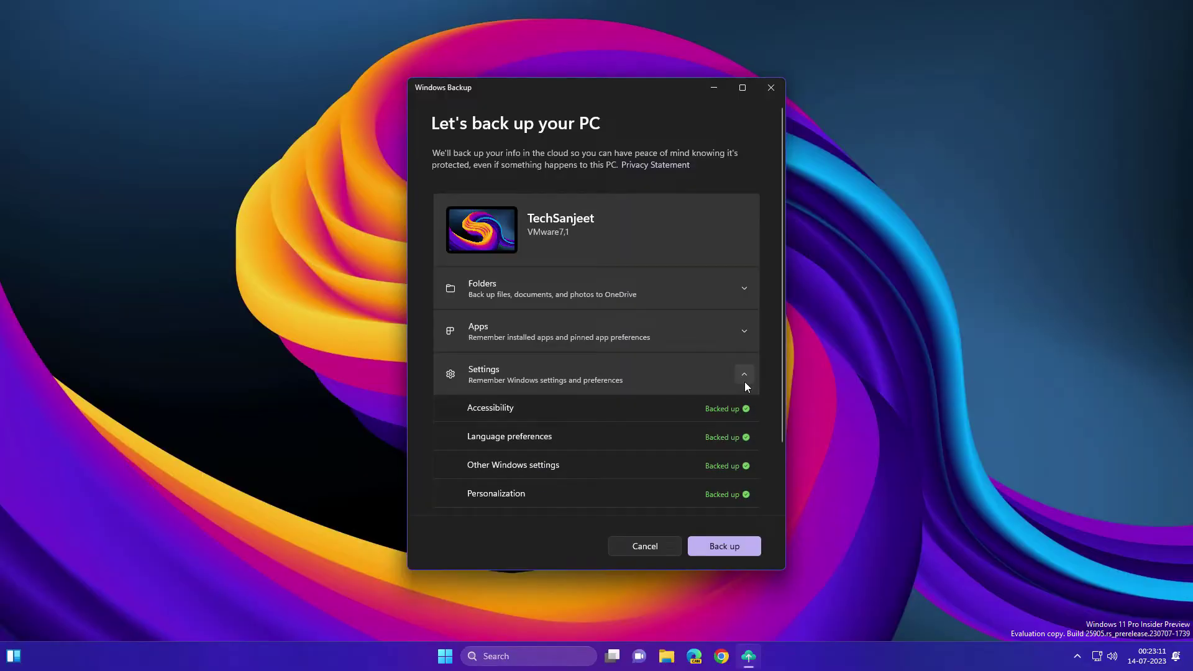
pyautogui.scroll(-3, 745, 384)
pyautogui.click(699, 441)
pyautogui.click(733, 546)
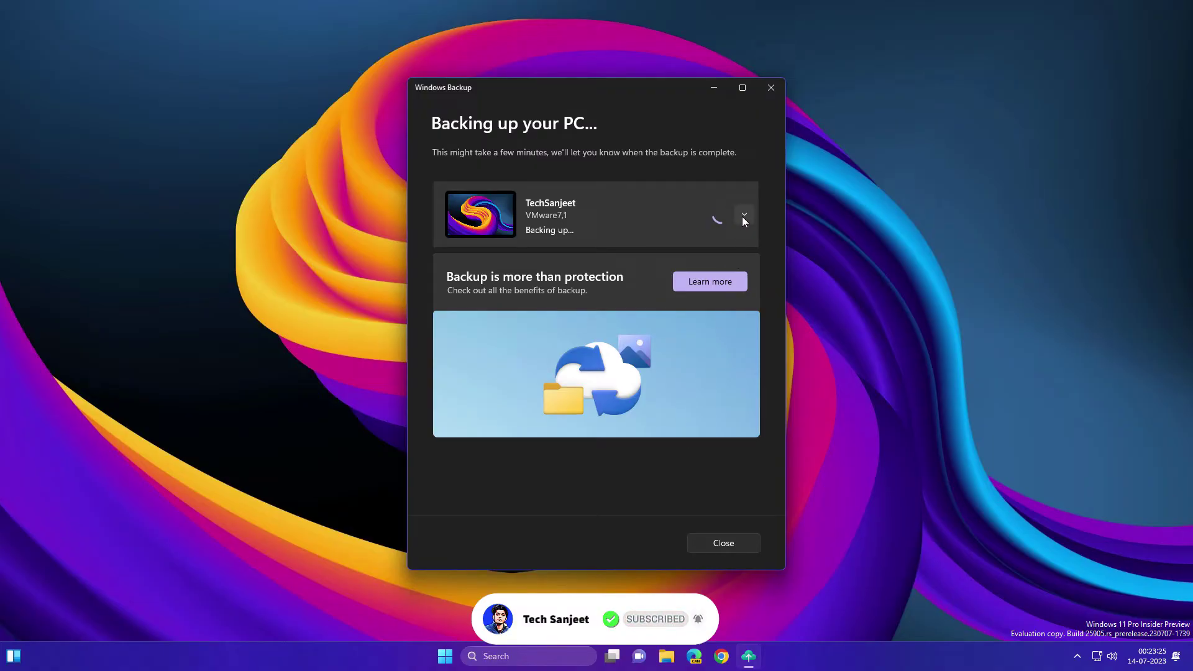
# - Expand the PC entry to see apps, settings and credentials backed up, folders not
pyautogui.click(742, 218)
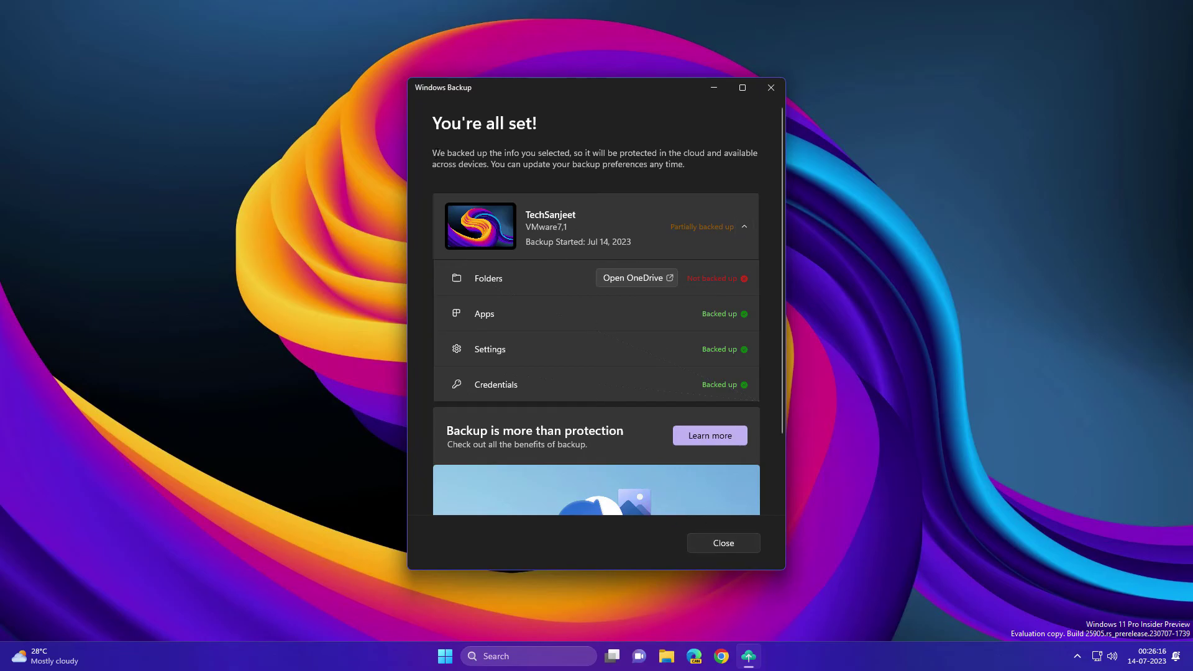
# - Highlight the backup description lines and collapse the PC's per-category status list
pyautogui.moveTo(432, 153); pyautogui.dragTo(520, 153)
pyautogui.click(744, 226)
pyautogui.moveTo(439, 153); pyautogui.dragTo(756, 153)
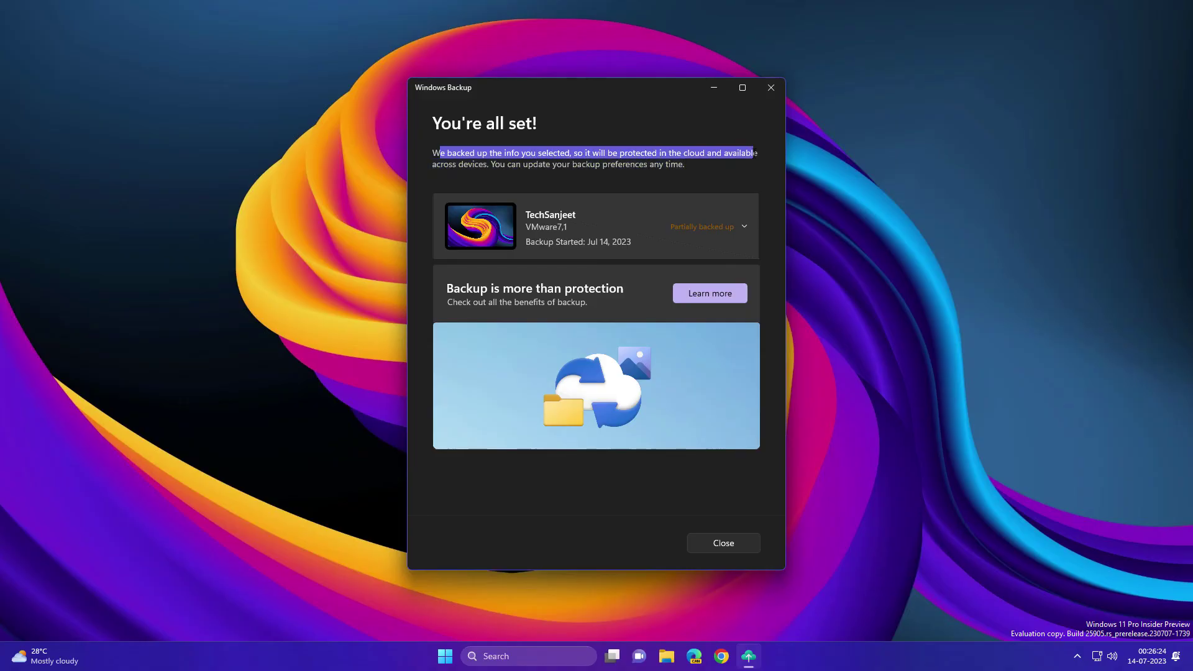
pyautogui.moveTo(493, 164); pyautogui.dragTo(654, 174)
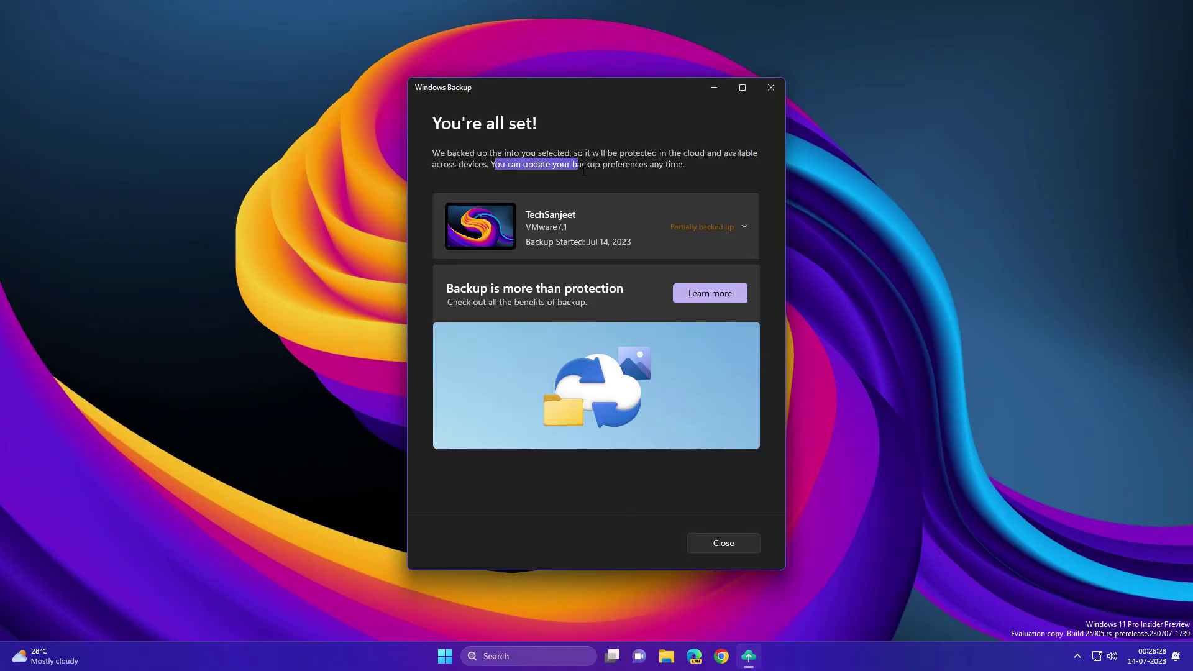
pyautogui.click(669, 175)
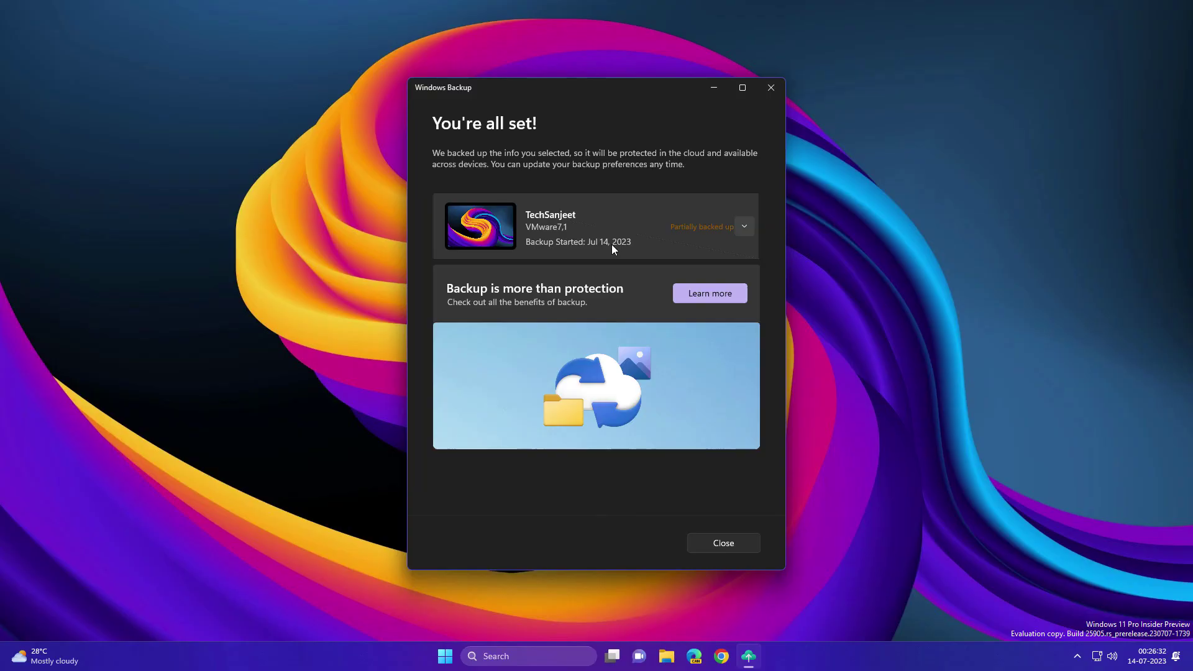
# - Open the backup benefits page, close that browser page, and close Windows Backup
pyautogui.click(661, 417)
pyautogui.click(1178, 8)
pyautogui.click(739, 550)
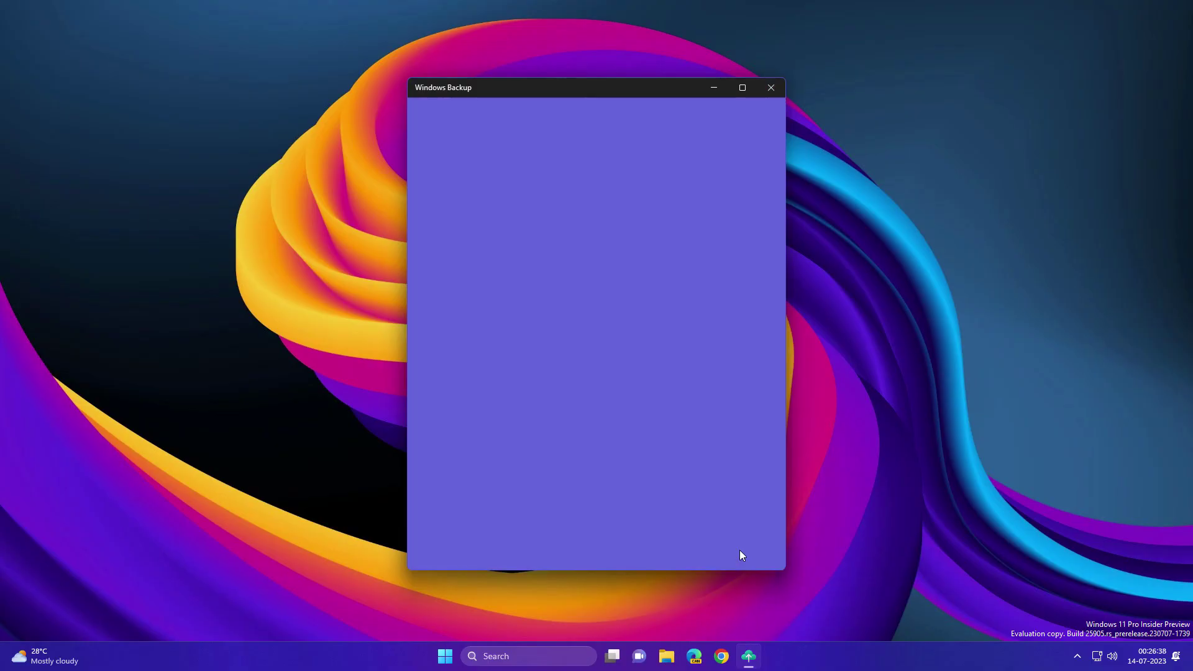